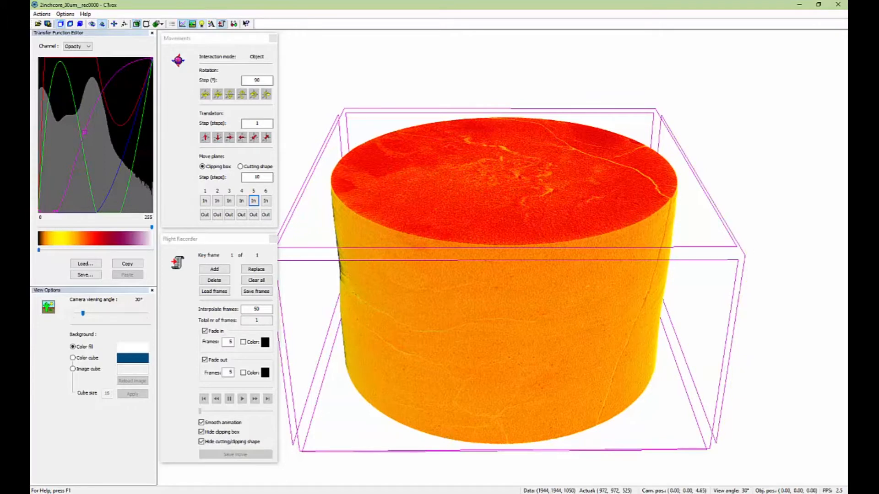
- Record the whole core as the first key frame, and add a second one with clipping plane 5 moved inward
{"action": "left_click", "coordinate": [215, 269]}
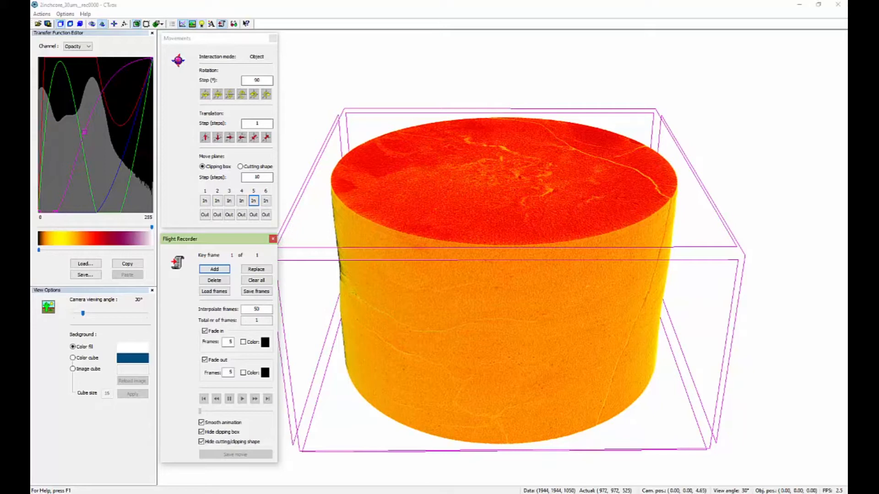
{"action": "left_click", "coordinate": [254, 201]}
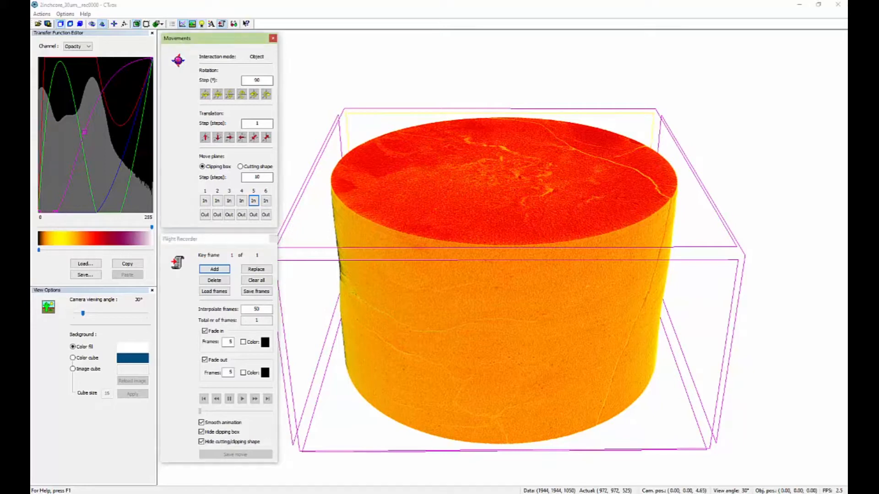
{"action": "left_click", "coordinate": [257, 177]}
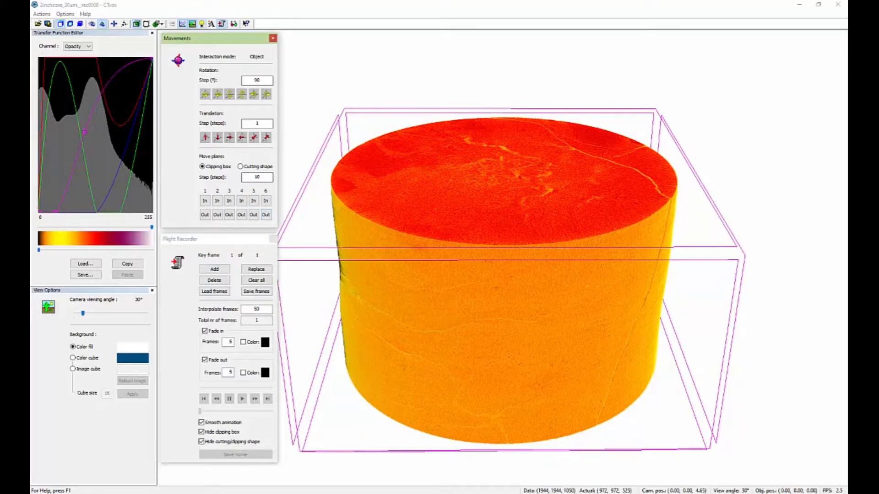
{"action": "left_click", "coordinate": [266, 201]}
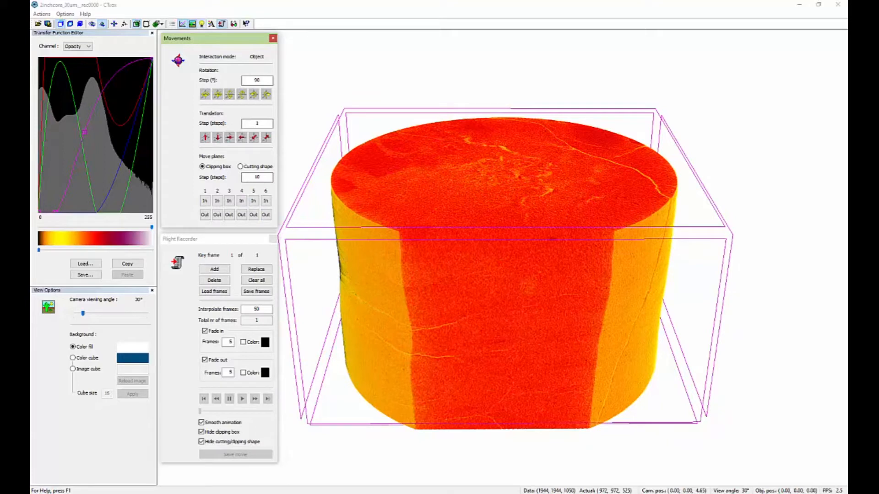
{"action": "left_click", "coordinate": [214, 269]}
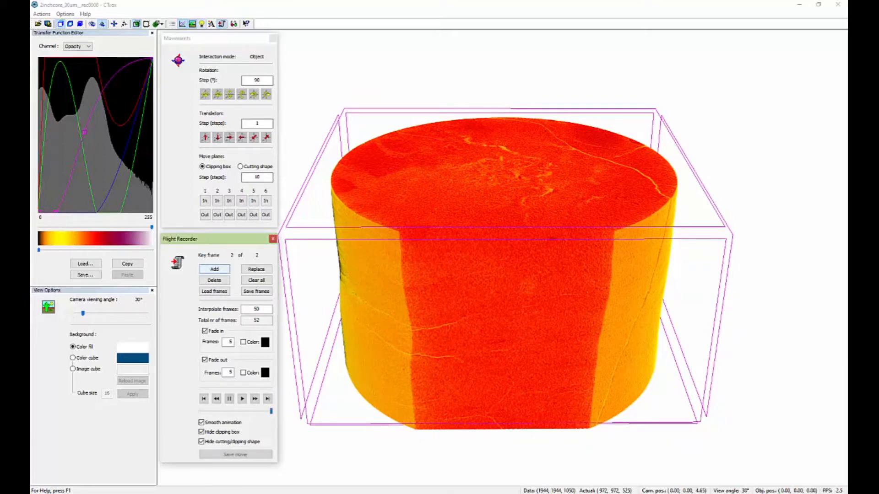
- Add key frames 3 and 4 to the flight recording, moving the clipping plane further into the core before each
{"action": "left_click", "coordinate": [266, 201]}
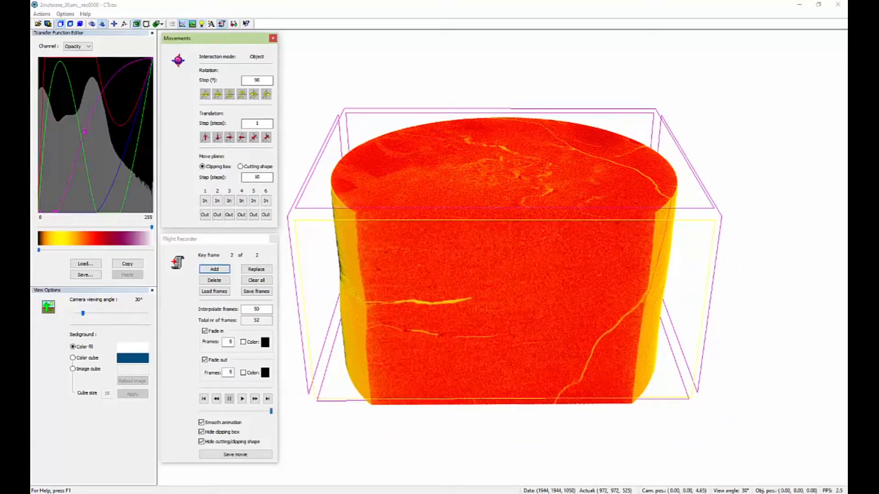
{"action": "left_click", "coordinate": [214, 269]}
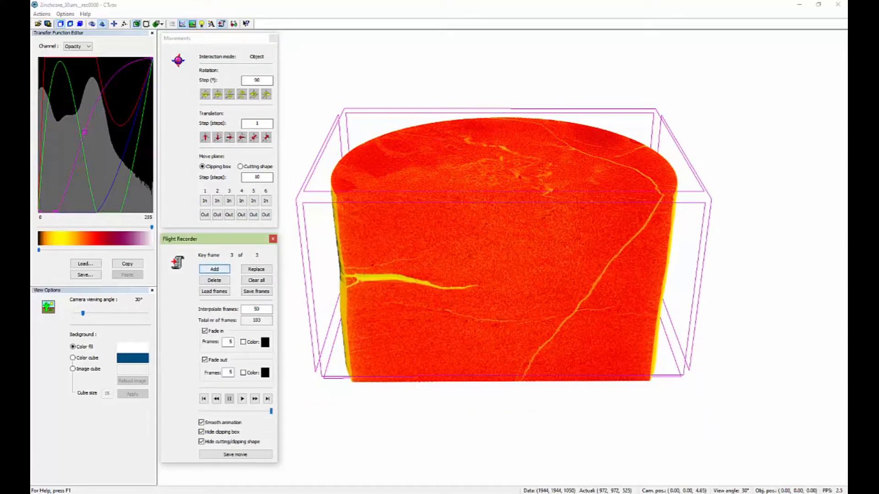
{"action": "left_click", "coordinate": [266, 201]}
{"action": "left_click", "coordinate": [253, 201]}
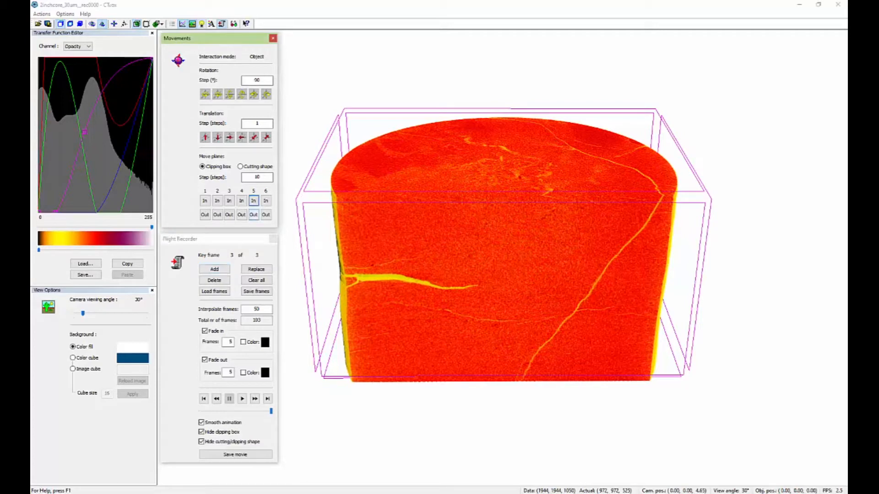
{"action": "left_click", "coordinate": [214, 269]}
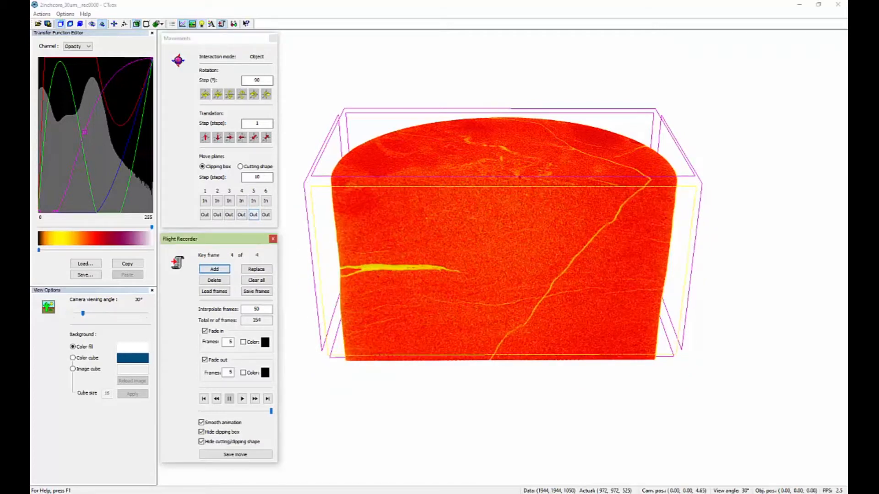
- Advance clipping plane 5 deeper into the core twice, recording the views as key frames 5 and 6
{"action": "left_click", "coordinate": [254, 201]}
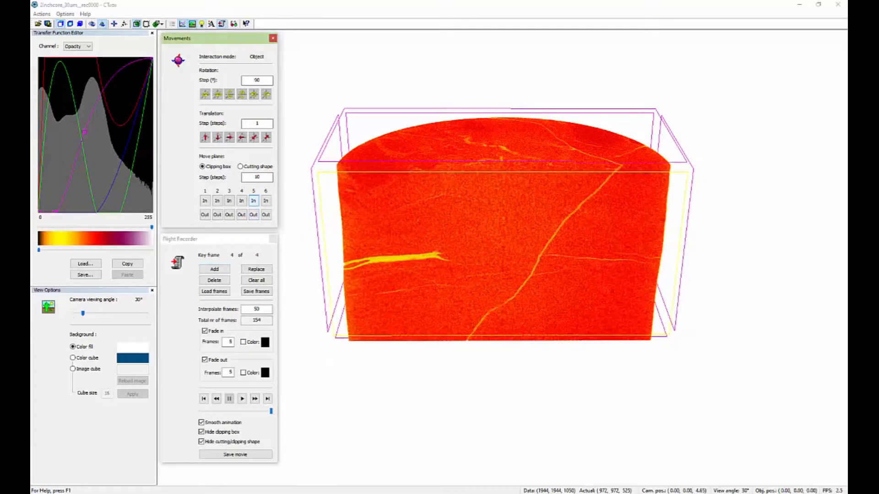
{"action": "left_click", "coordinate": [214, 269]}
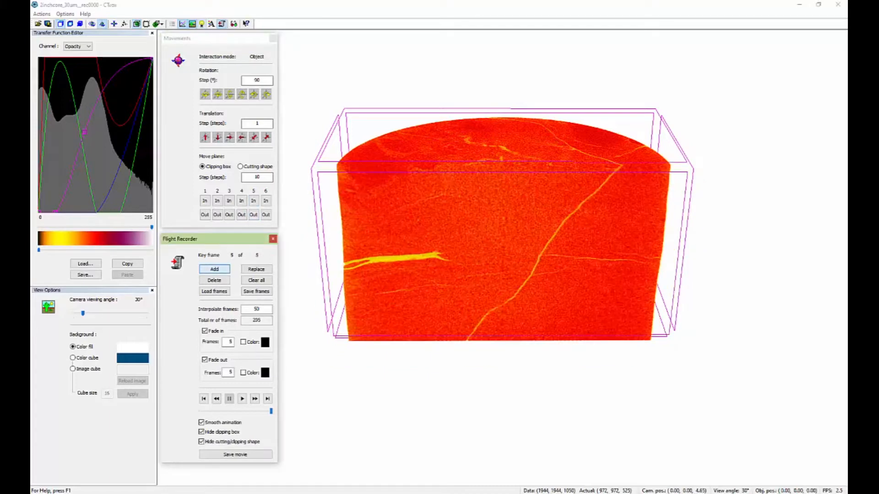
{"action": "left_click", "coordinate": [254, 201]}
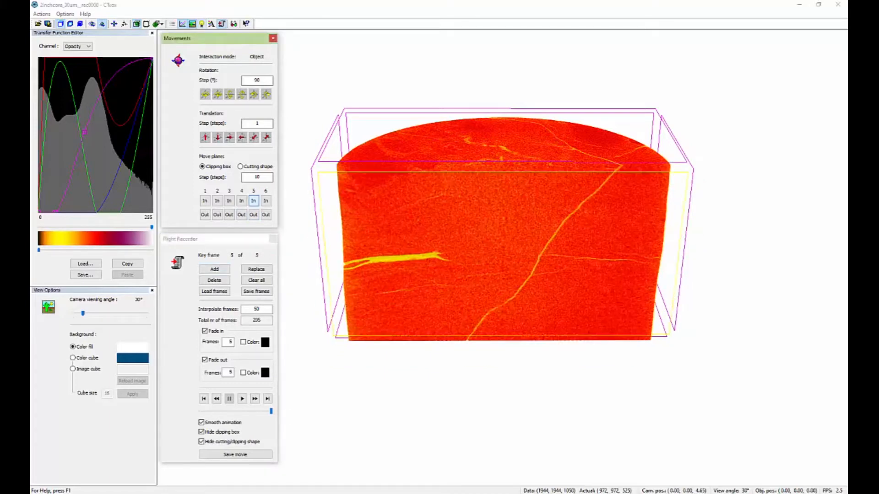
{"action": "left_click", "coordinate": [253, 201]}
{"action": "left_click", "coordinate": [215, 269]}
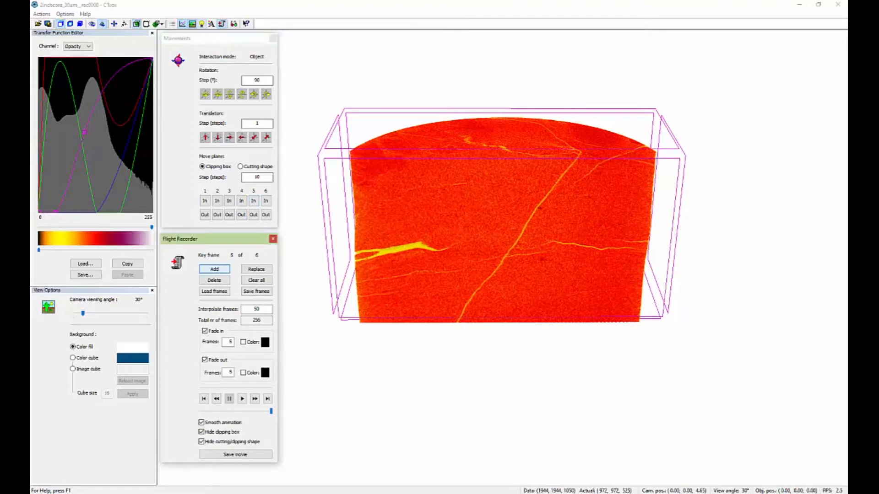
- Add key frames 7, 8 and 9 with clipping plane 5 moved further in each time, and preview the recorded sequence
{"action": "left_click", "coordinate": [254, 201]}
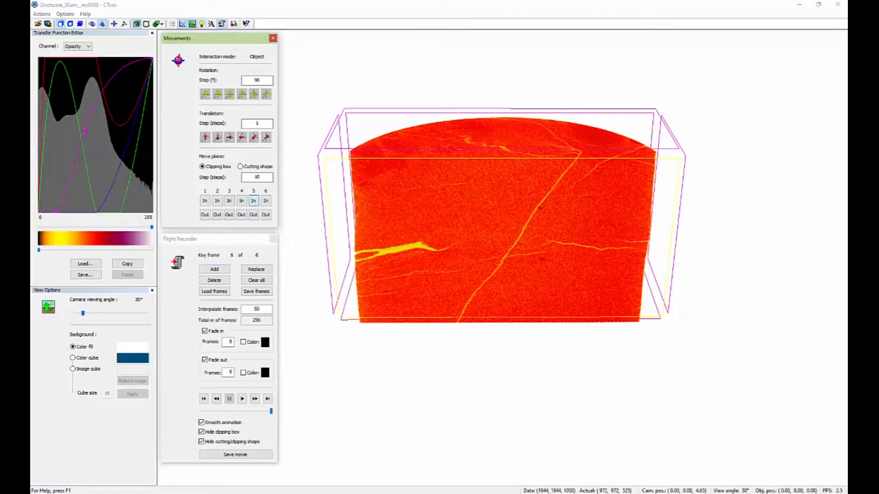
{"action": "left_click", "coordinate": [215, 269]}
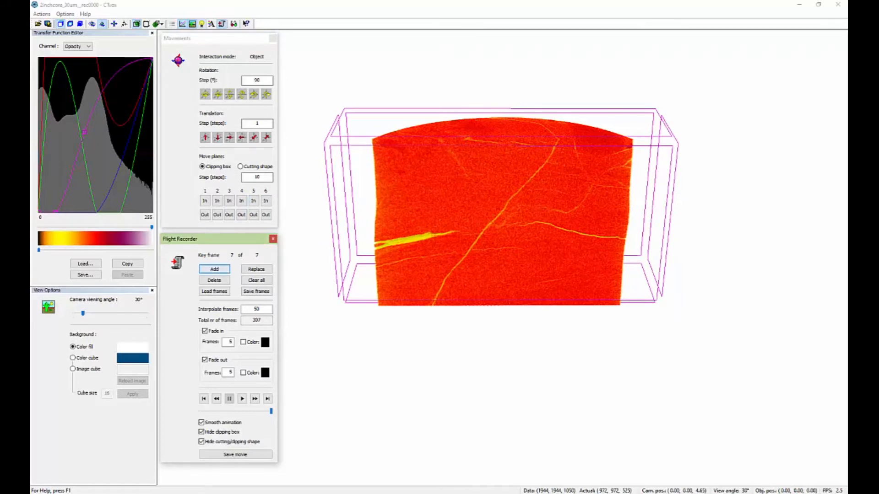
{"action": "left_click", "coordinate": [254, 201]}
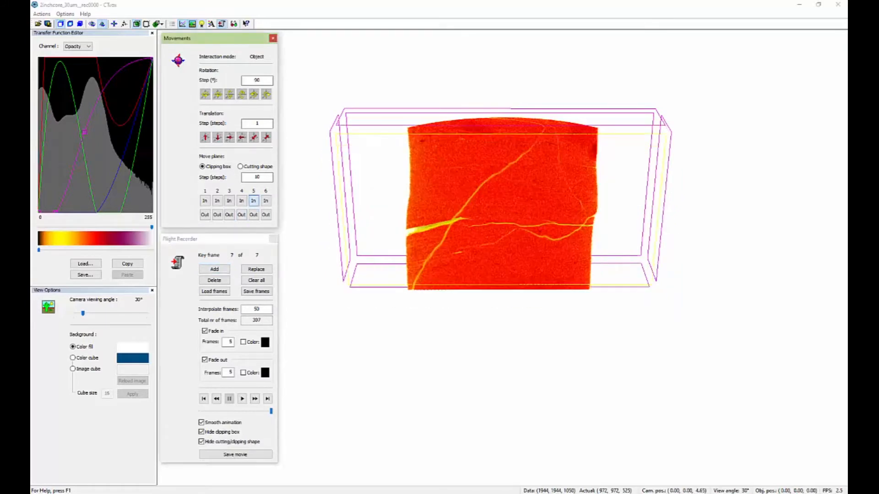
{"action": "left_click", "coordinate": [214, 269]}
{"action": "left_click", "coordinate": [241, 215]}
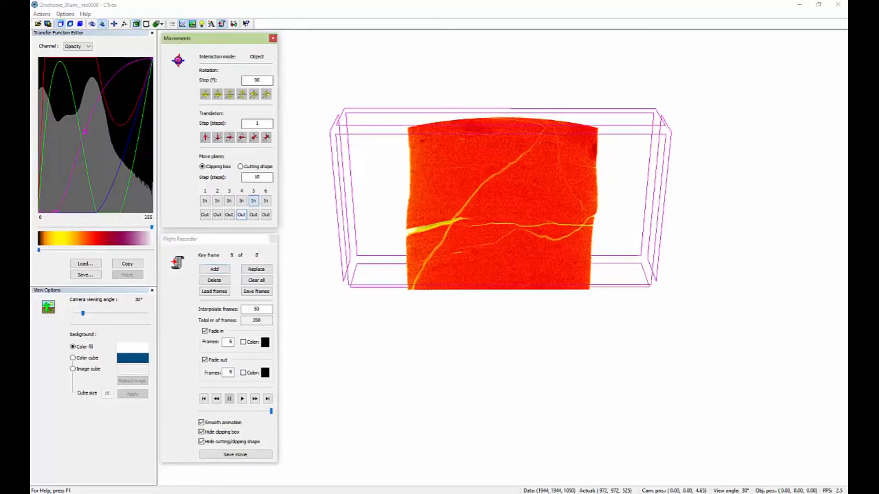
{"action": "left_click", "coordinate": [254, 201]}
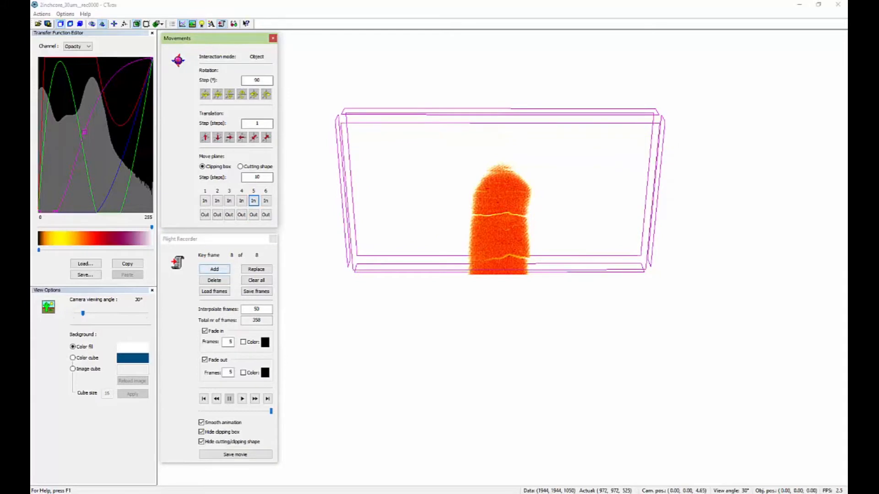
{"action": "left_click", "coordinate": [214, 269]}
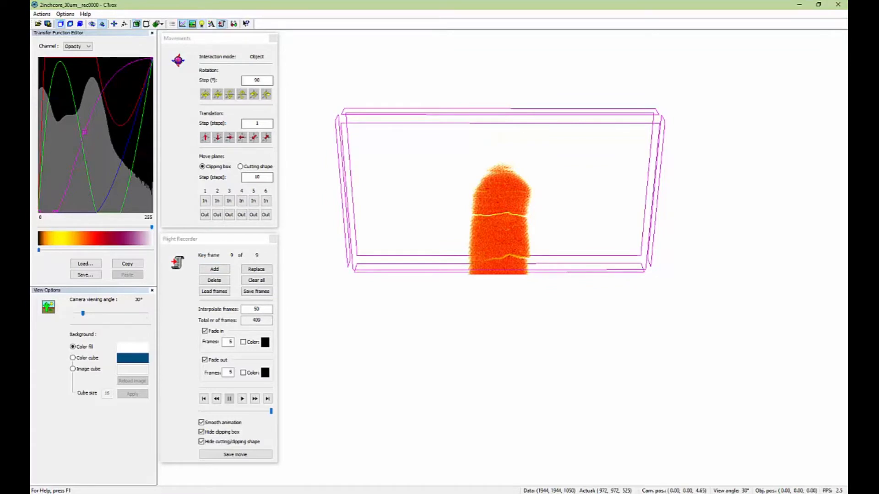
{"action": "left_click", "coordinate": [267, 399]}
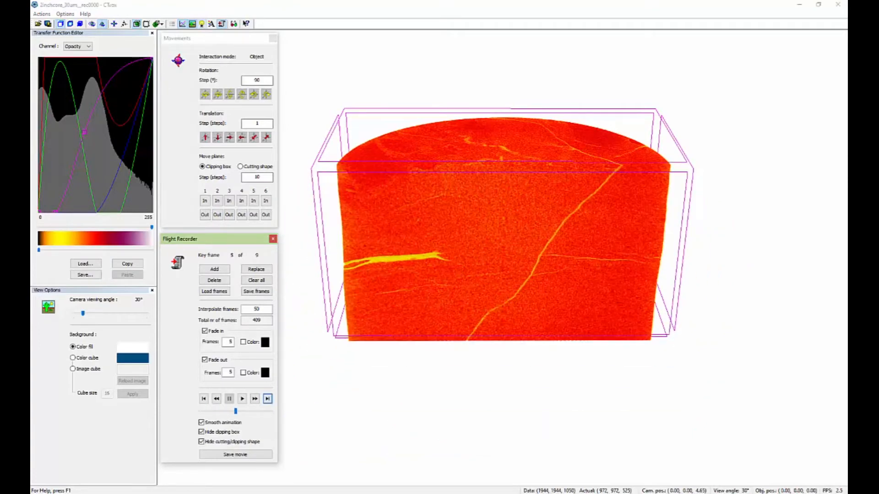
{"action": "left_click", "coordinate": [235, 455]}
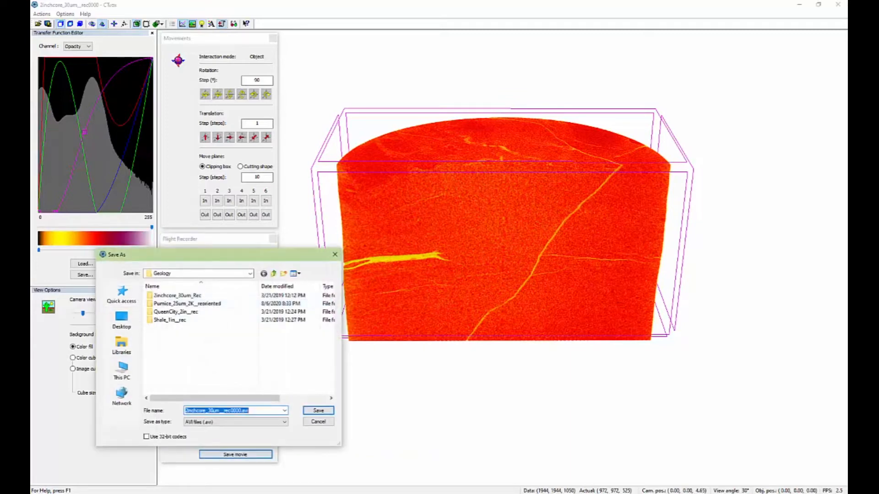
{"action": "left_click_drag", "start_coordinate": [183, 254], "coordinate": [406, 282]}
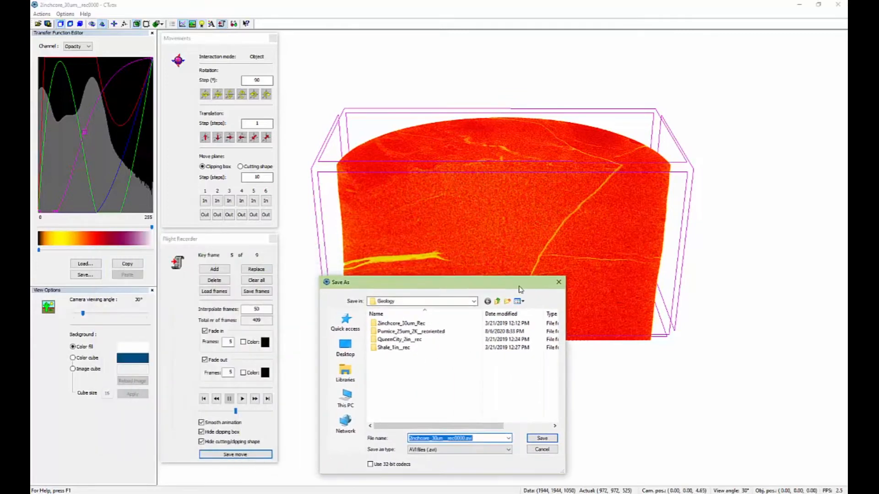
{"action": "left_click", "coordinate": [558, 282]}
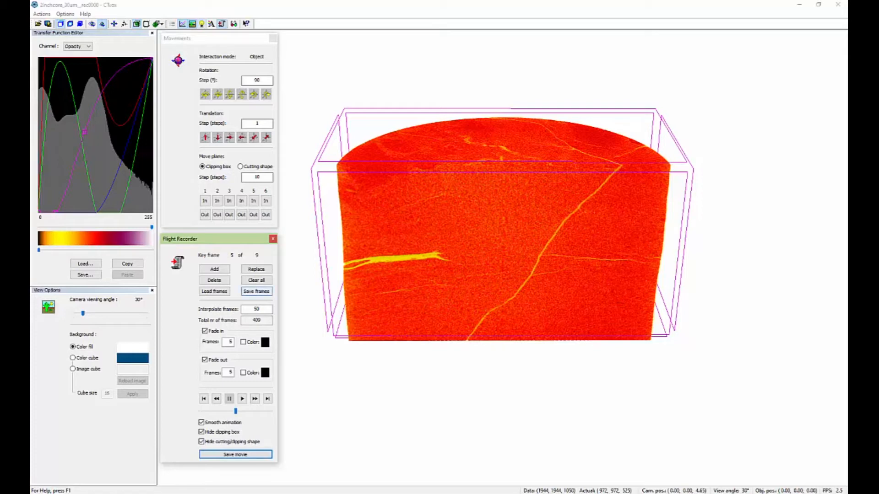
- Save the key frames as the storyboard Red-Crack-Isolate.sb in the Geology folder, replacing the existing file
{"action": "left_click", "coordinate": [256, 291]}
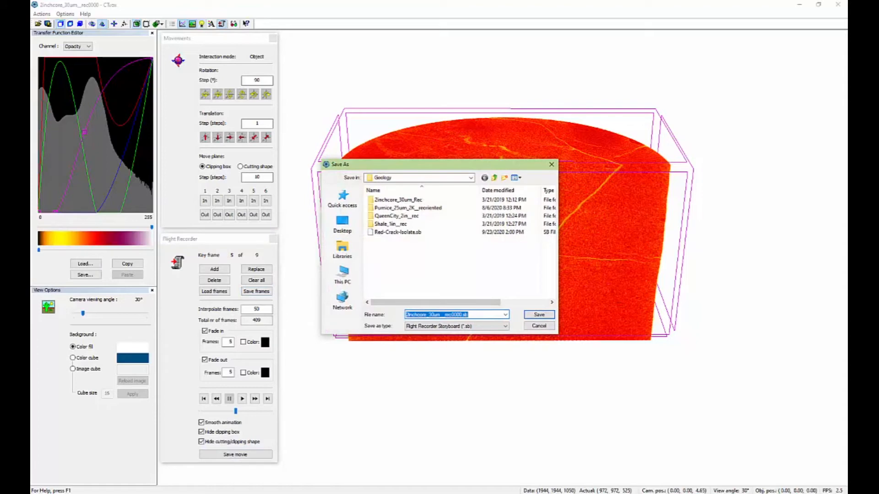
{"action": "left_click", "coordinate": [398, 232]}
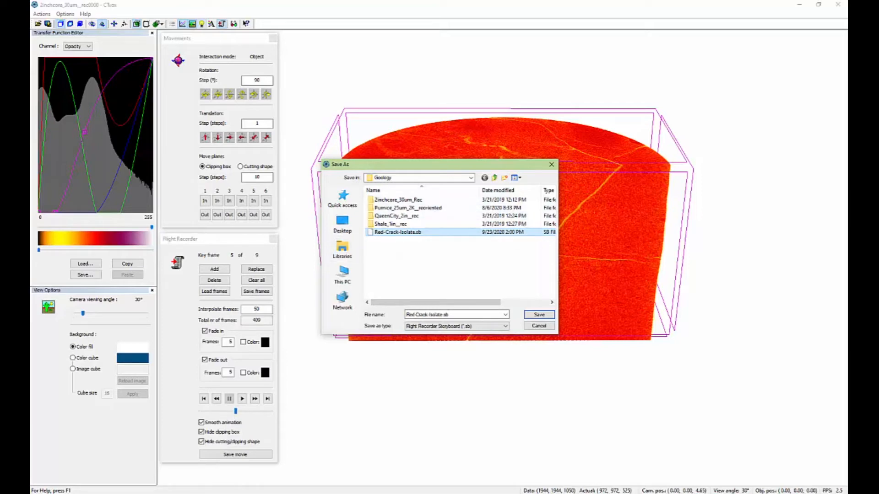
{"action": "left_click", "coordinate": [539, 315]}
{"action": "left_click", "coordinate": [465, 253]}
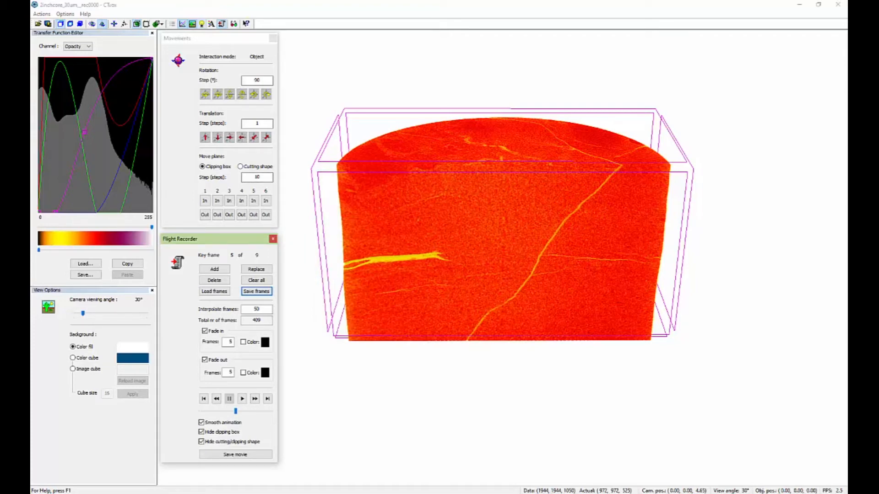
- Save the flight movie as an AVI file named Sample 1, using the Microsoft Video 1 compressor
{"action": "left_click", "coordinate": [235, 454]}
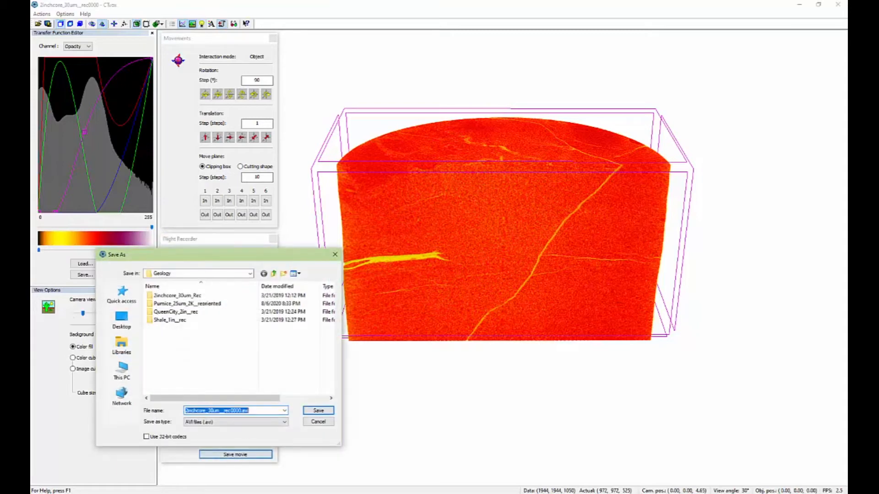
{"action": "type", "text": "Sa"}
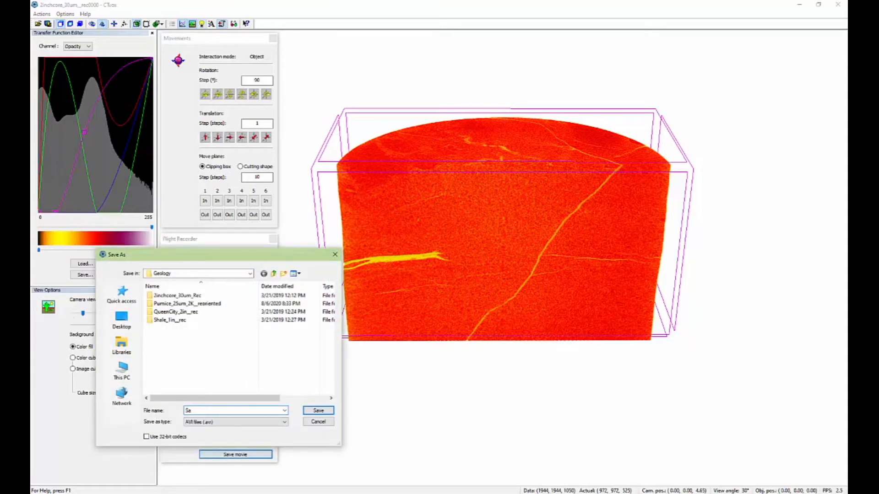
{"action": "type", "text": "mple 1"}
{"action": "key", "text": "Return"}
{"action": "left_click", "coordinate": [439, 240]}
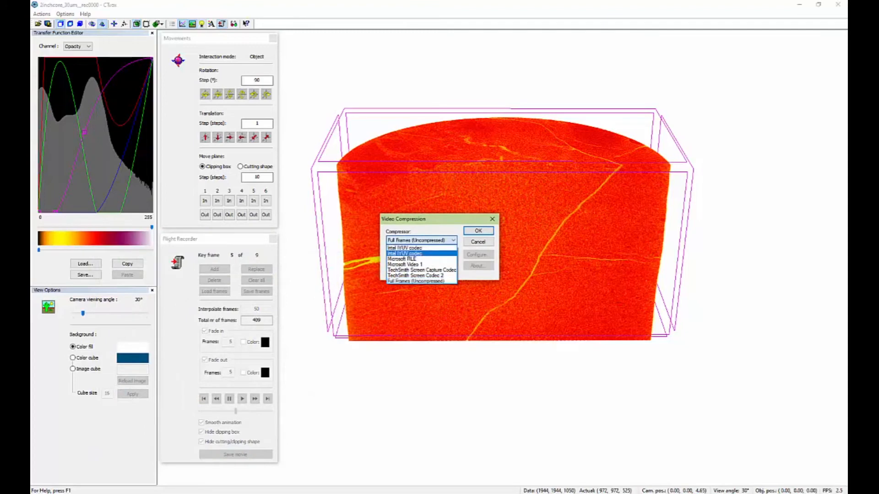
{"action": "left_click", "coordinate": [426, 264]}
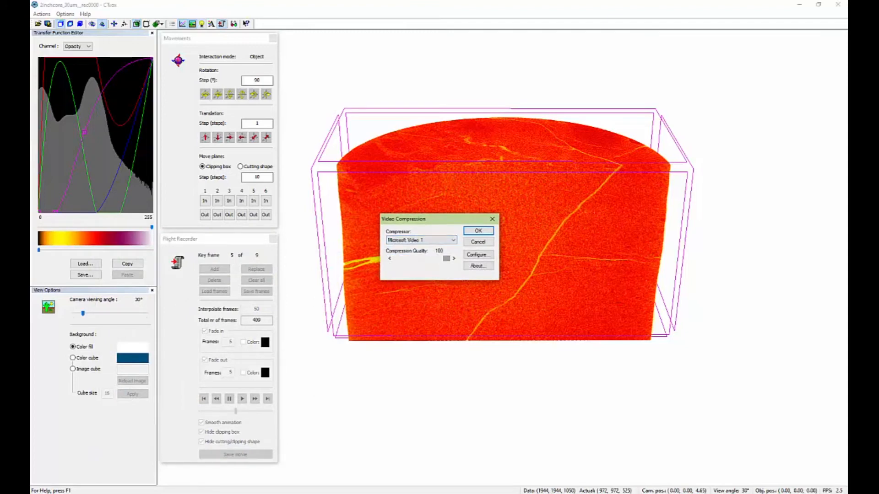
{"action": "left_click", "coordinate": [478, 231]}
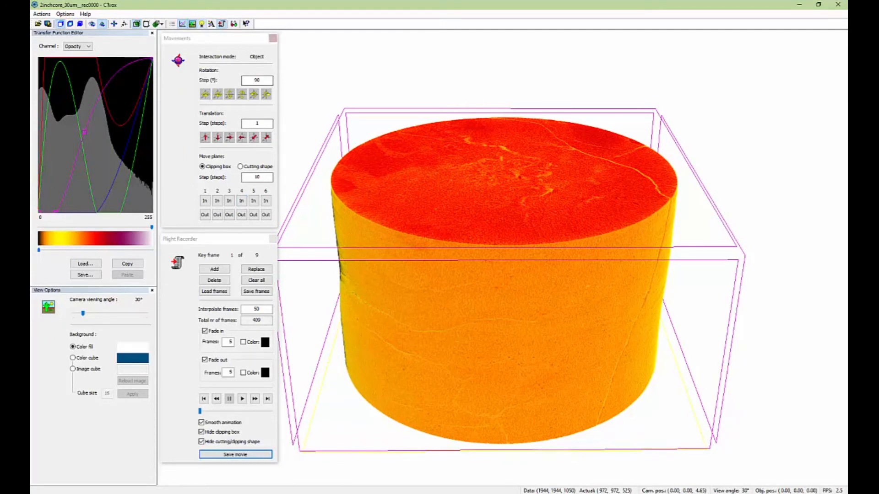
- Close the Movements window and load the image stack from the QueenCity_2in__rec folder as the new volume
{"action": "left_click", "coordinate": [273, 38]}
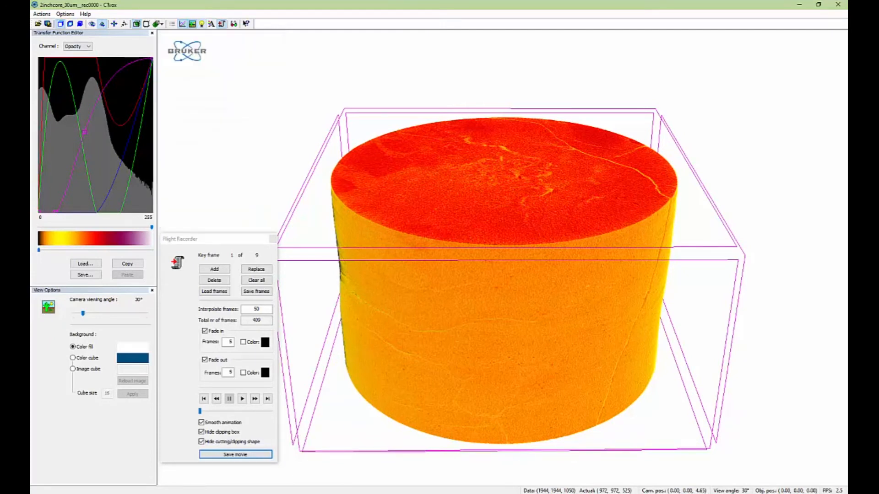
{"action": "left_click", "coordinate": [38, 23]}
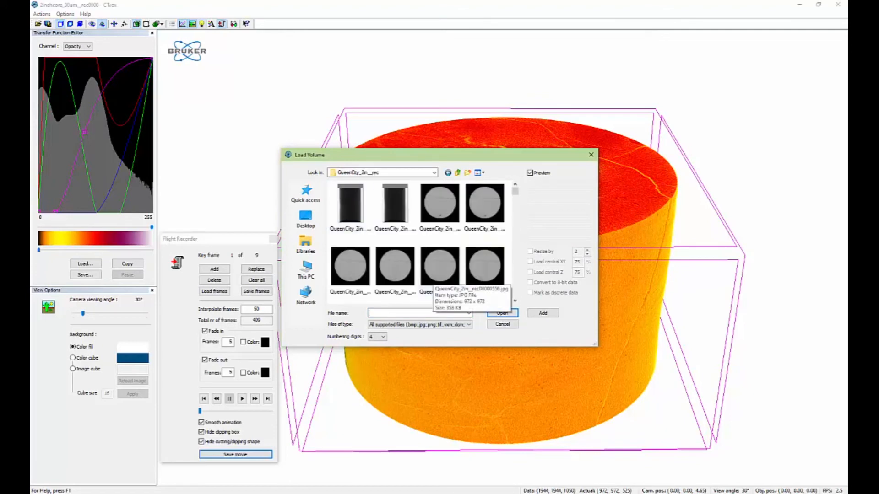
{"action": "double_click", "coordinate": [439, 272]}
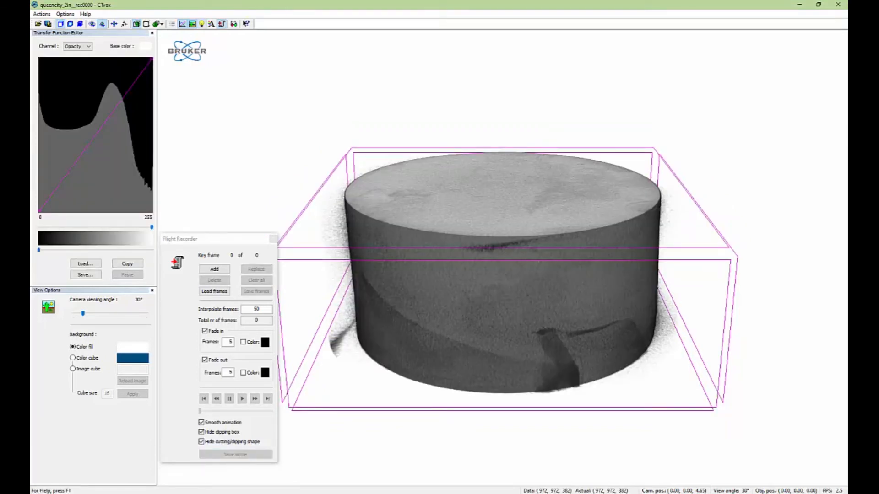
{"action": "left_click_drag", "start_coordinate": [229, 151], "coordinate": [212, 145]}
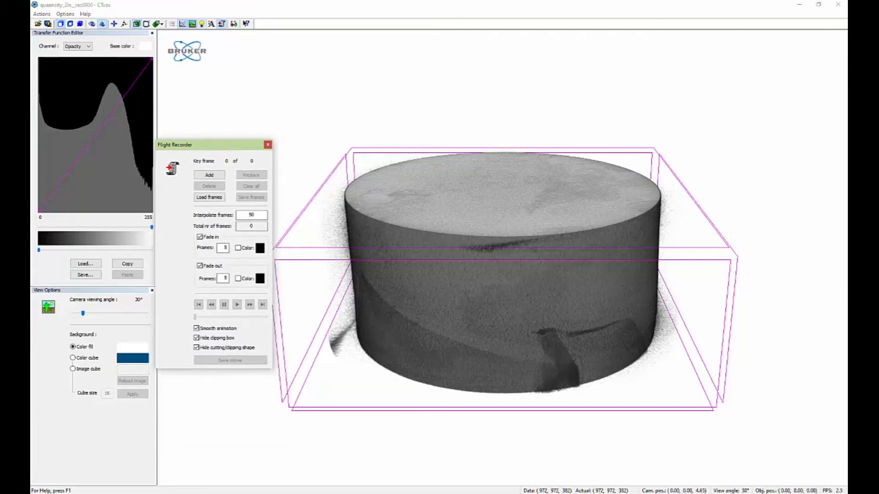
- Review the lighting settings of the newly loaded QueenCity core and close them without changes
{"action": "left_click", "coordinate": [201, 23]}
{"action": "left_click_drag", "start_coordinate": [244, 252], "coordinate": [418, 72]}
{"action": "left_click", "coordinate": [436, 72]}
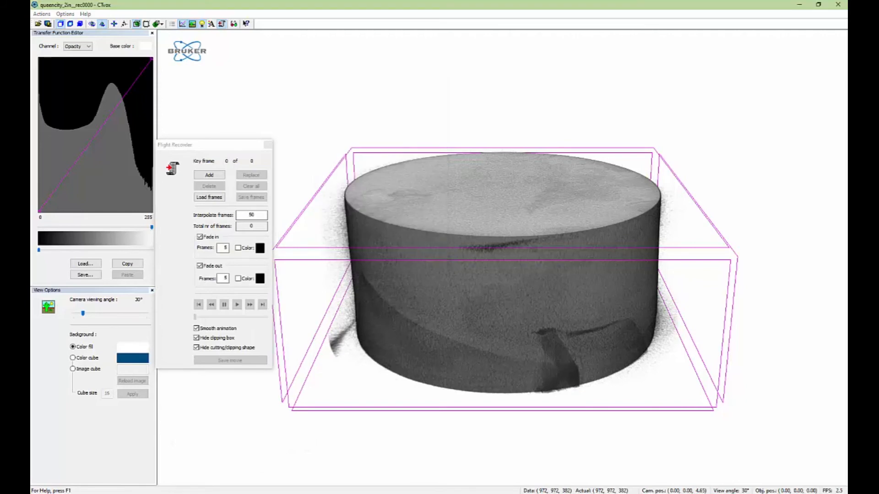
- Load the storyboard Red-Crack-Isolate.sb from the Geology folder into the Flight Recorder for the QueenCity core
{"action": "left_click_drag", "start_coordinate": [211, 145], "coordinate": [215, 198]}
{"action": "left_click", "coordinate": [213, 250]}
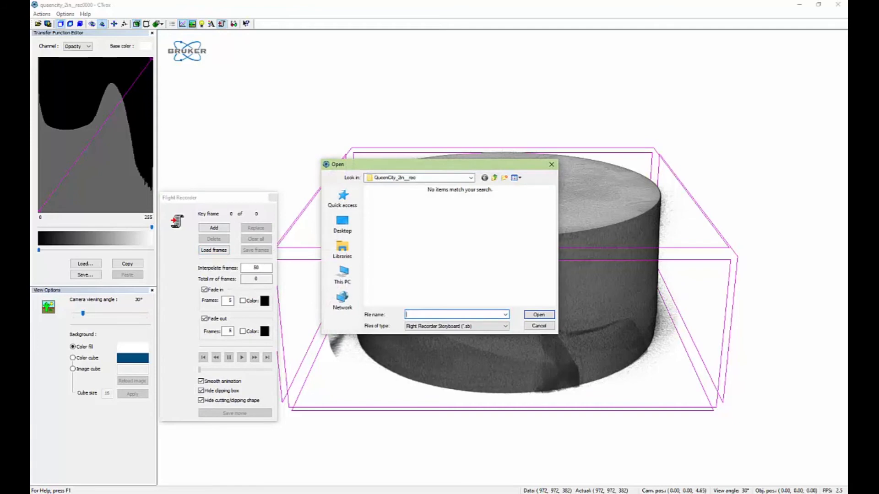
{"action": "left_click", "coordinate": [495, 177]}
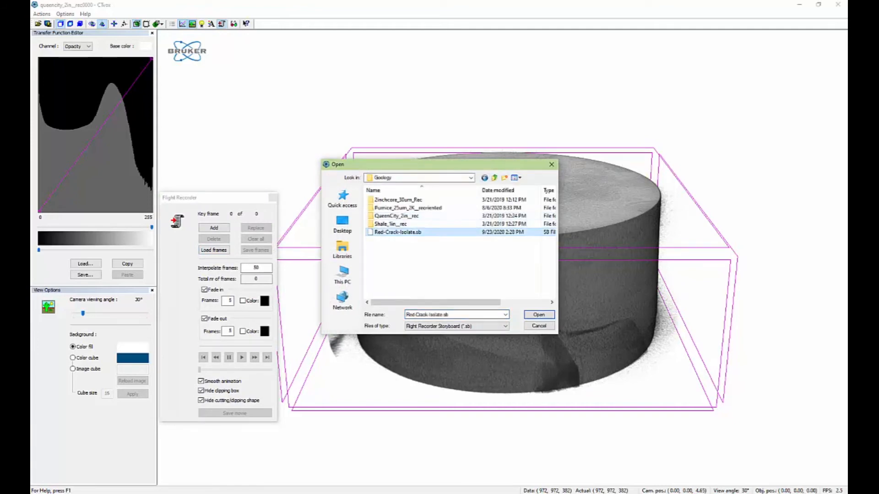
{"action": "key", "text": "Return"}
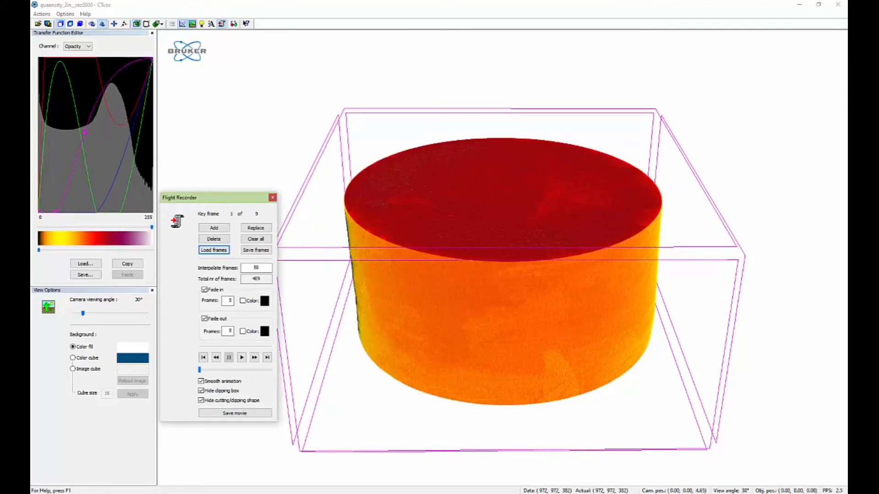
- Inspect the lighting and material settings applied with the loaded storyboard, leaving them as they are
{"action": "left_click", "coordinate": [202, 24]}
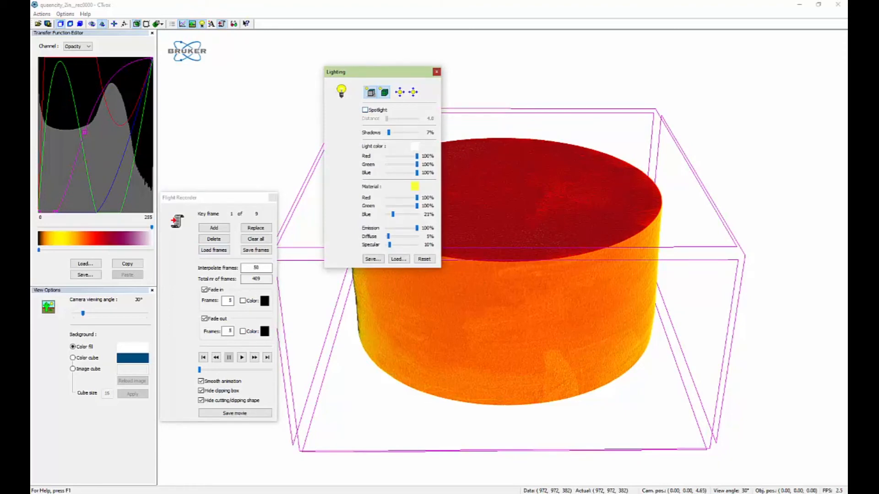
{"action": "left_click", "coordinate": [436, 72]}
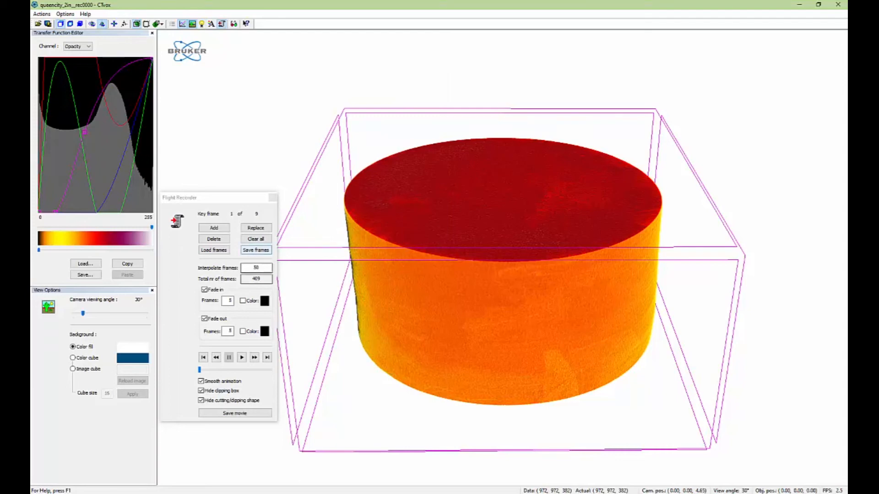
- Advance through the loaded flight to key frame 4 and view the movie's save options, leaving without saving
{"action": "left_click", "coordinate": [267, 357]}
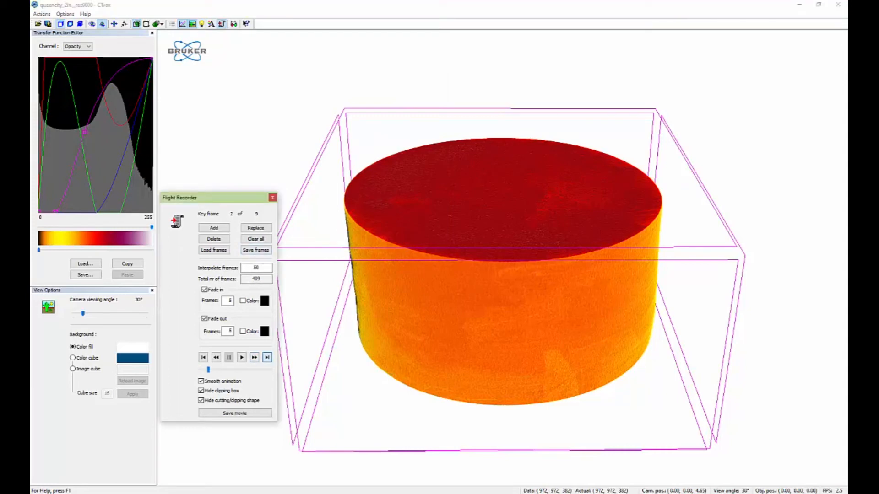
{"action": "left_click", "coordinate": [267, 358]}
{"action": "left_click", "coordinate": [267, 357]}
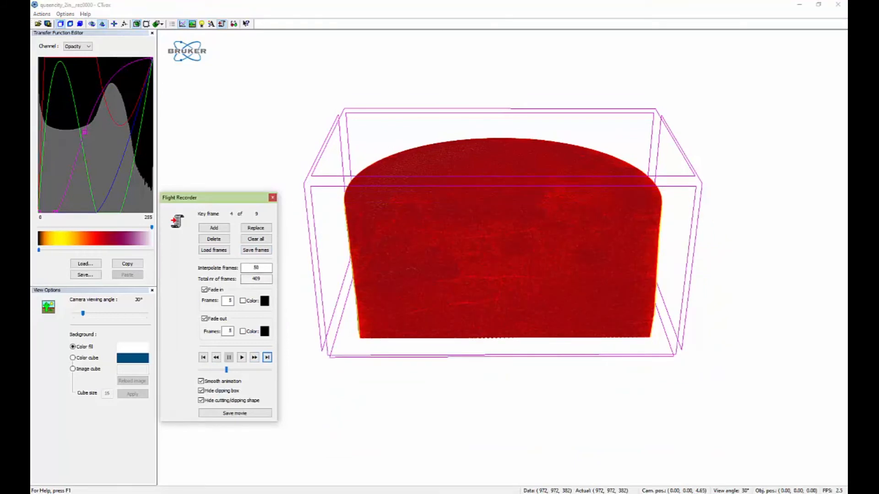
{"action": "left_click", "coordinate": [234, 413]}
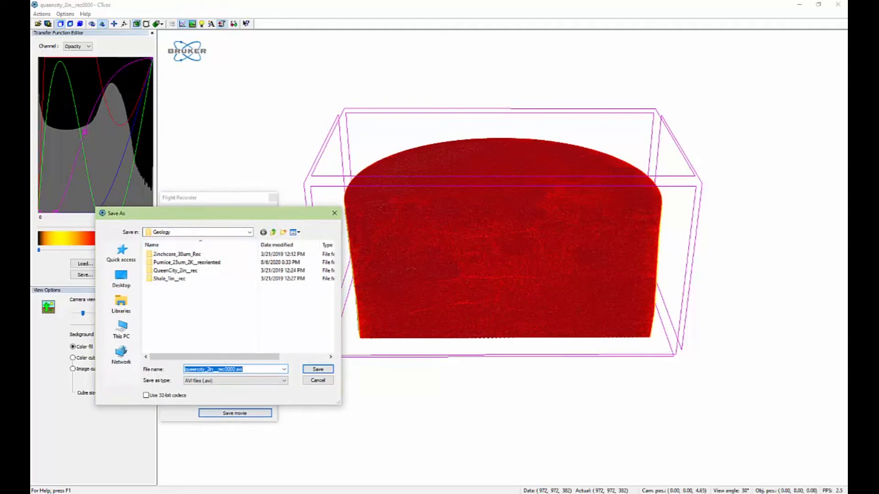
{"action": "left_click", "coordinate": [318, 380]}
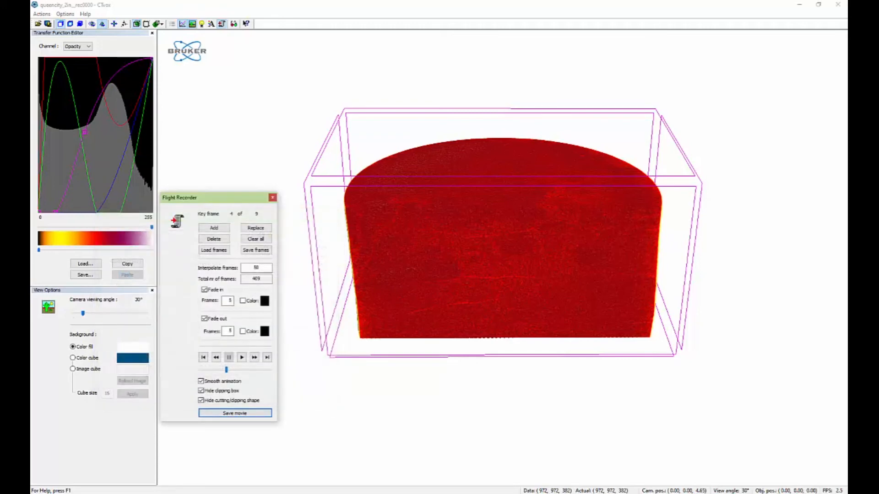